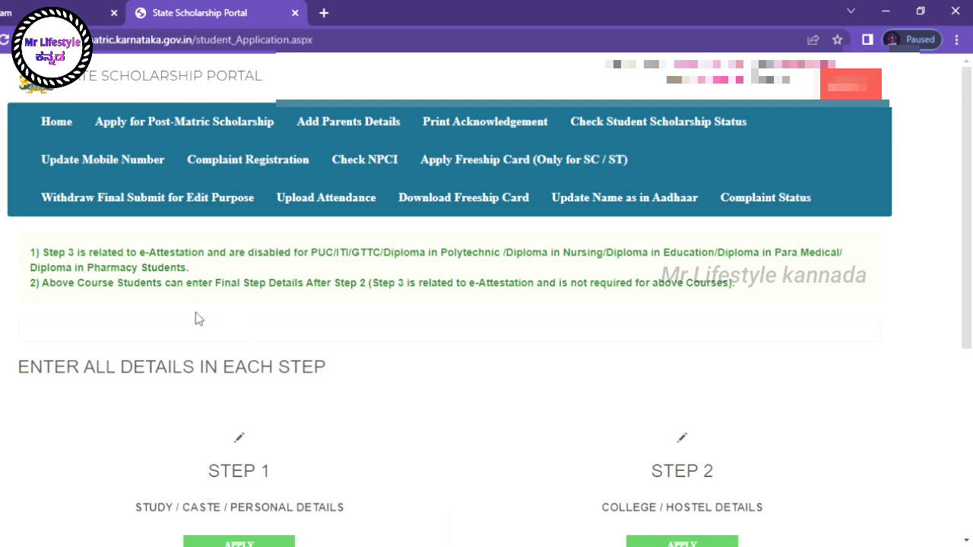
Open the post-matric scholarship application and start Step 1 for study, caste and personal details
{"action": "left_click", "coordinate": [217, 131]}
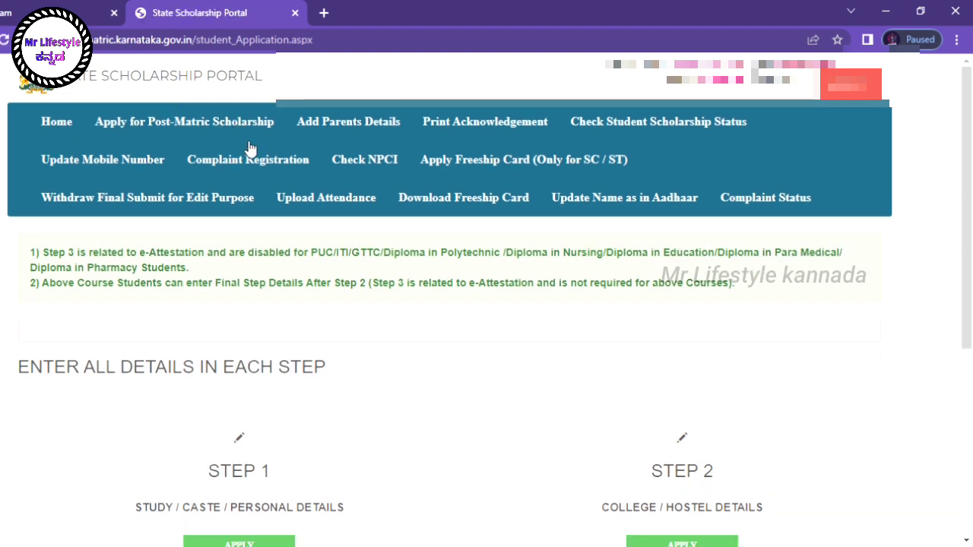
{"action": "scroll", "coordinate": [299, 340], "scroll_direction": "down", "scroll_amount": 2}
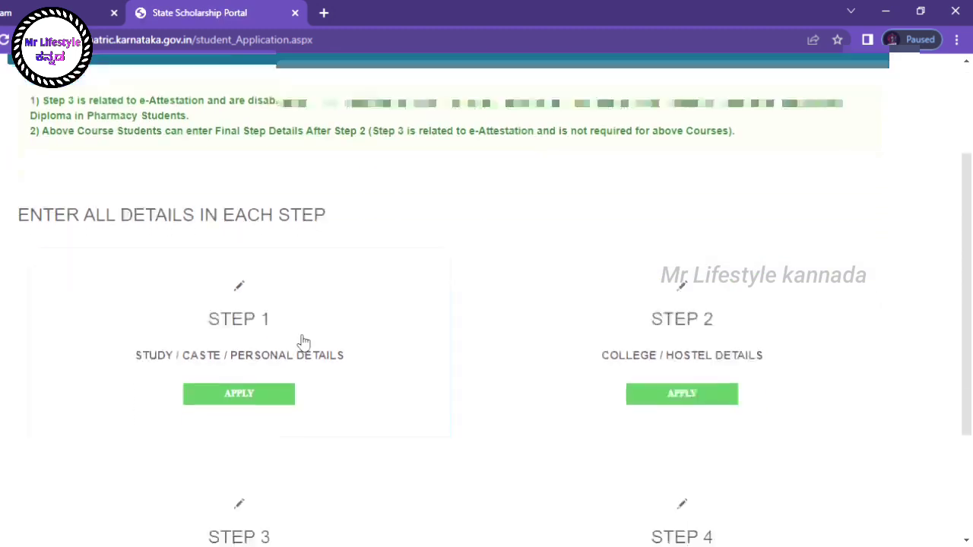
{"action": "scroll", "coordinate": [303, 340], "scroll_direction": "down", "scroll_amount": 2}
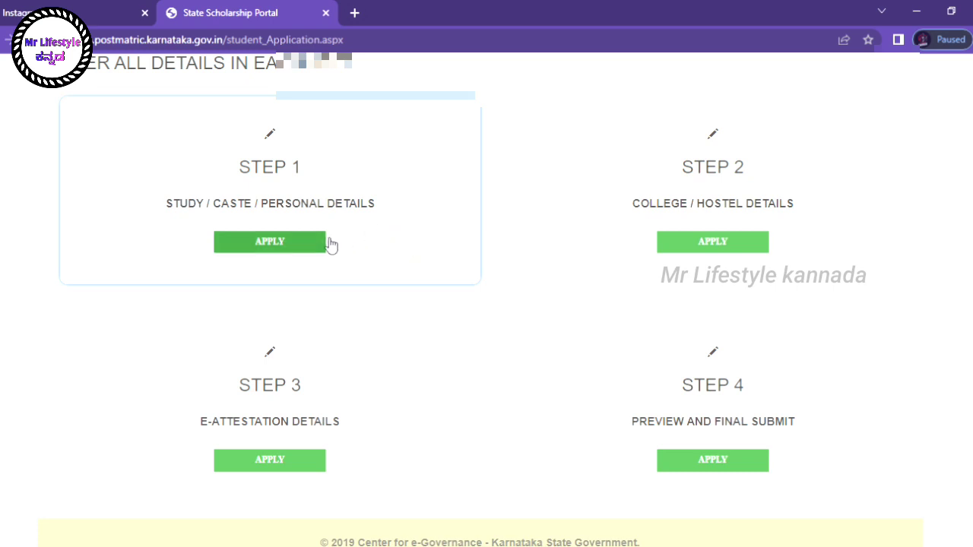
{"action": "left_click", "coordinate": [308, 253]}
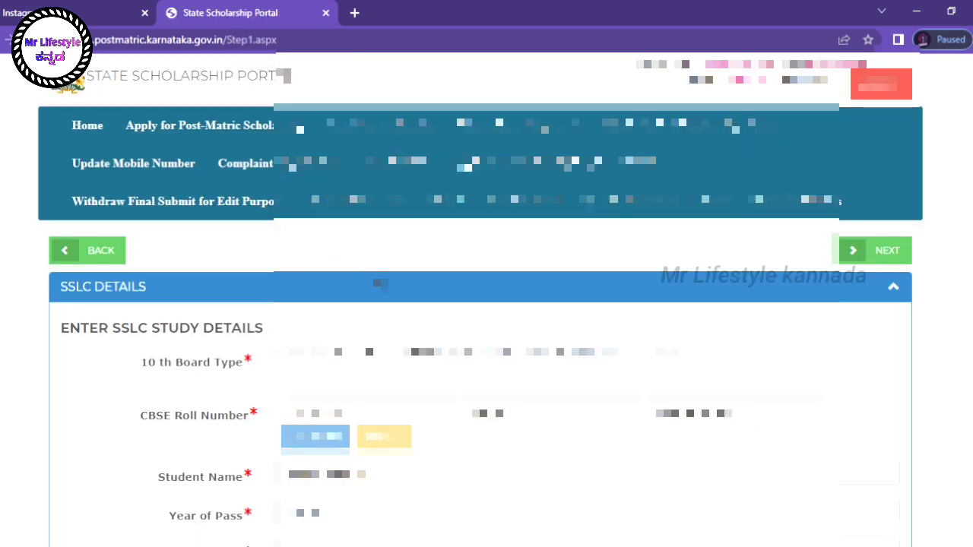
Review the SSLC study details and the caste and income certificate fields of Step 1
{"action": "scroll", "coordinate": [382, 283], "scroll_direction": "down", "scroll_amount": 3}
{"action": "scroll", "coordinate": [429, 310], "scroll_direction": "up", "scroll_amount": 1}
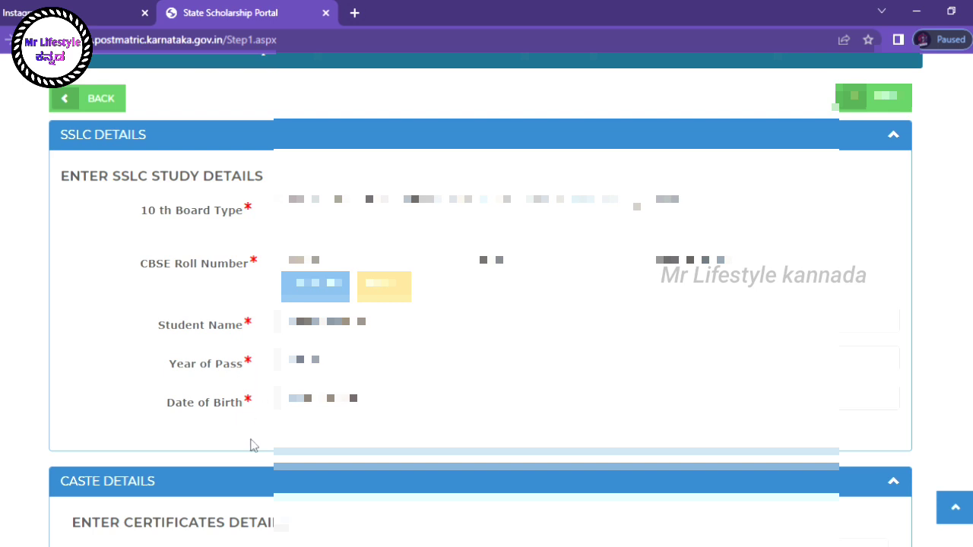
{"action": "scroll", "coordinate": [310, 417], "scroll_direction": "down", "scroll_amount": 1}
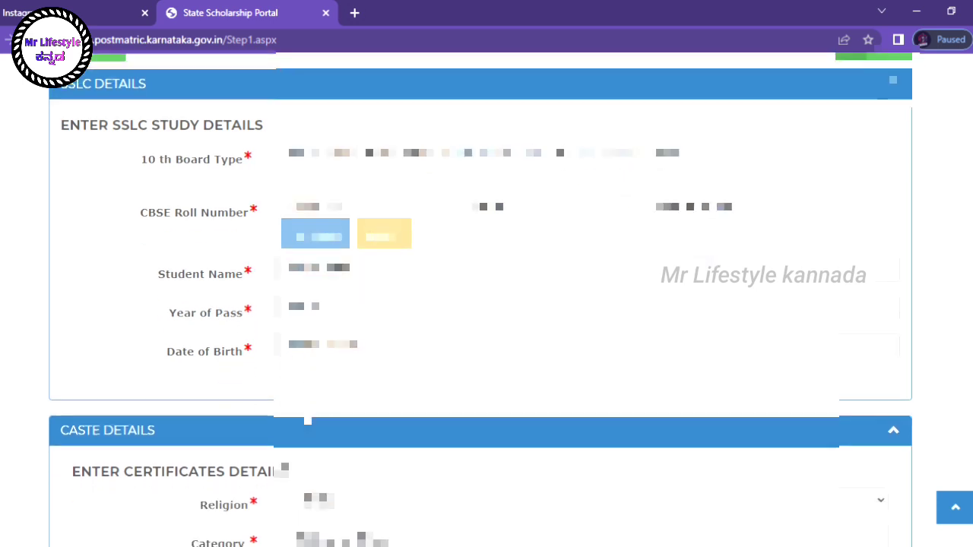
{"action": "scroll", "coordinate": [308, 421], "scroll_direction": "down", "scroll_amount": 4}
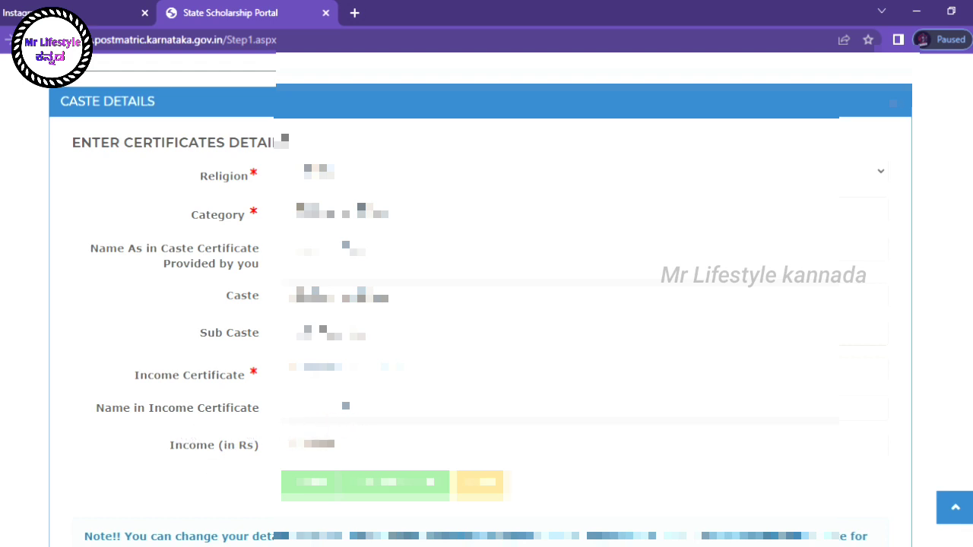
{"action": "scroll", "coordinate": [238, 433], "scroll_direction": "down", "scroll_amount": 1}
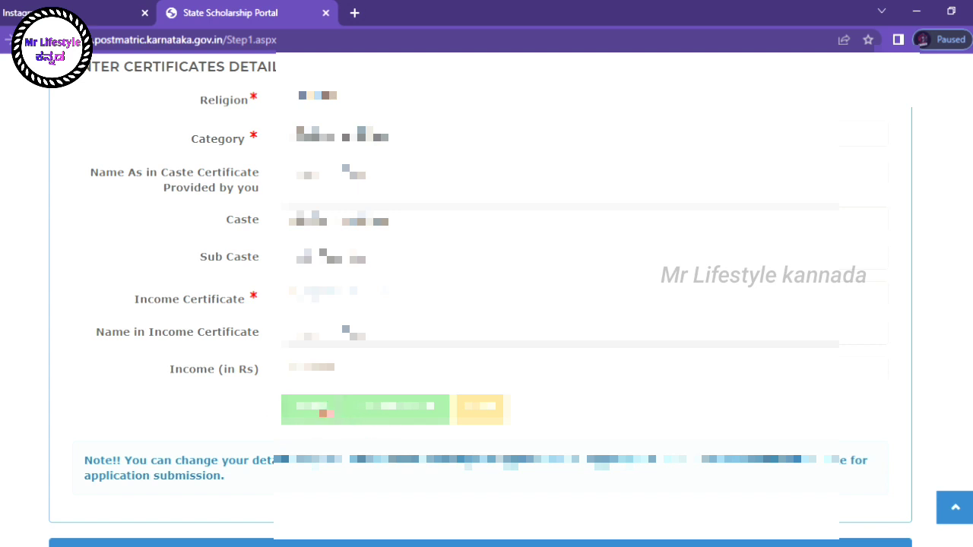
{"action": "scroll", "coordinate": [372, 432], "scroll_direction": "down", "scroll_amount": 1}
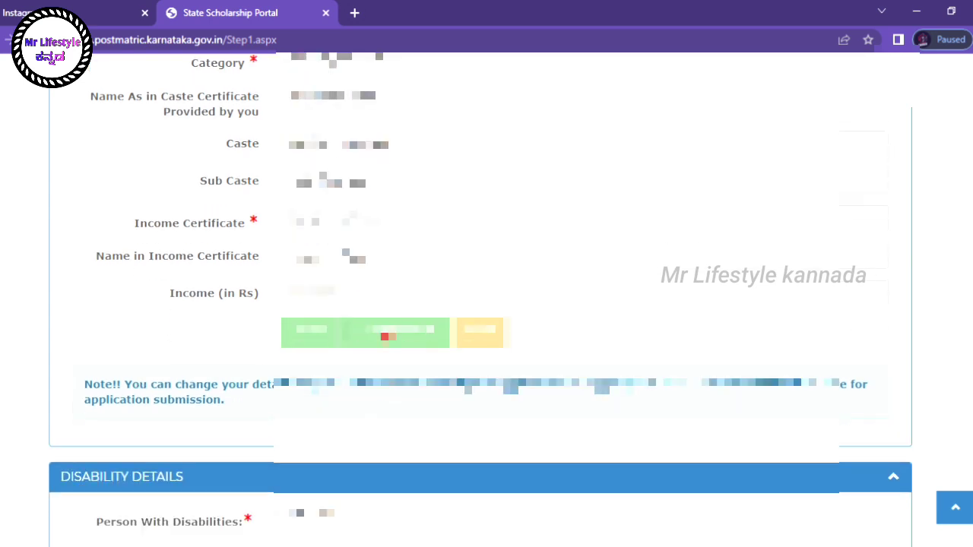
Review the disability and personal details of Step 1, from the disability status to the Karnataka domicile question
{"action": "scroll", "coordinate": [388, 341], "scroll_direction": "down", "scroll_amount": 4}
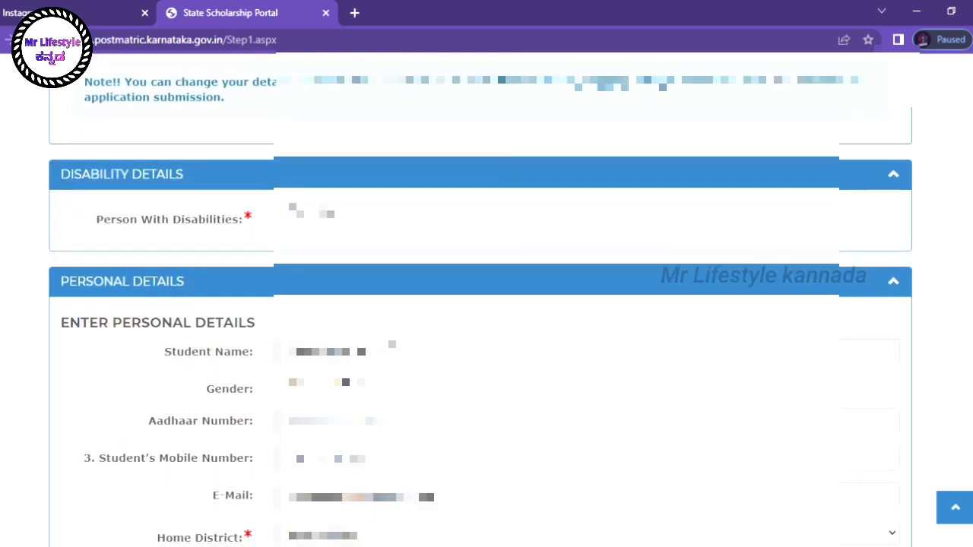
{"action": "scroll", "coordinate": [392, 344], "scroll_direction": "down", "scroll_amount": 1}
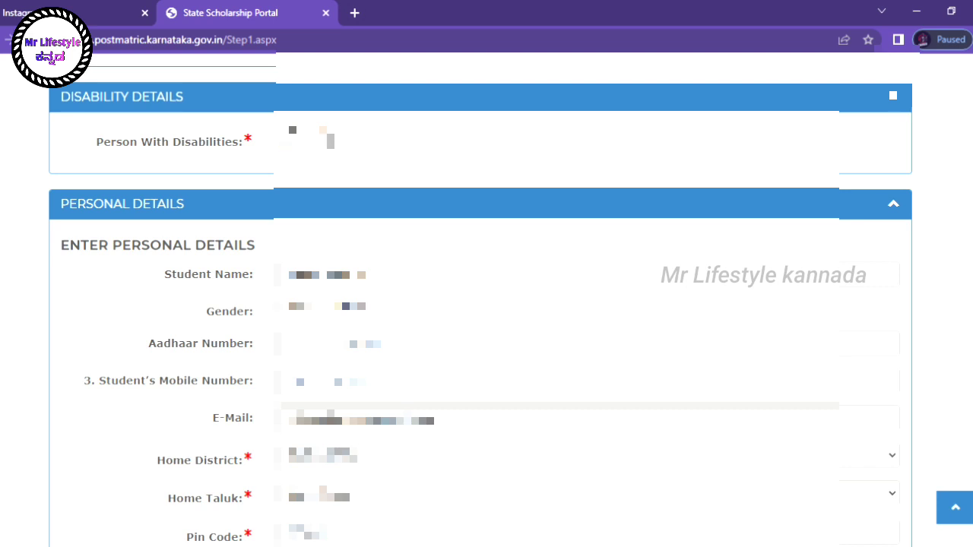
{"action": "scroll", "coordinate": [130, 225], "scroll_direction": "down", "scroll_amount": 1}
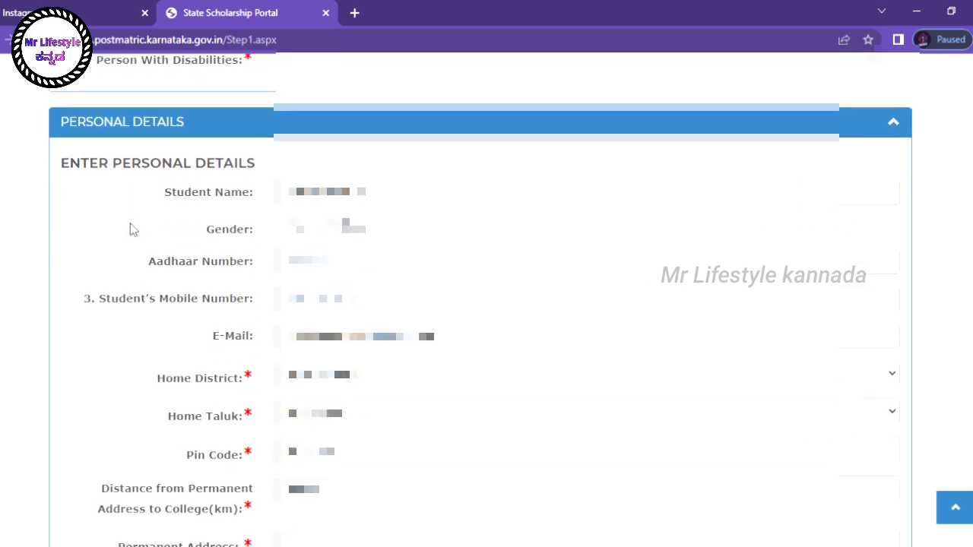
{"action": "scroll", "coordinate": [175, 183], "scroll_direction": "down", "scroll_amount": 1}
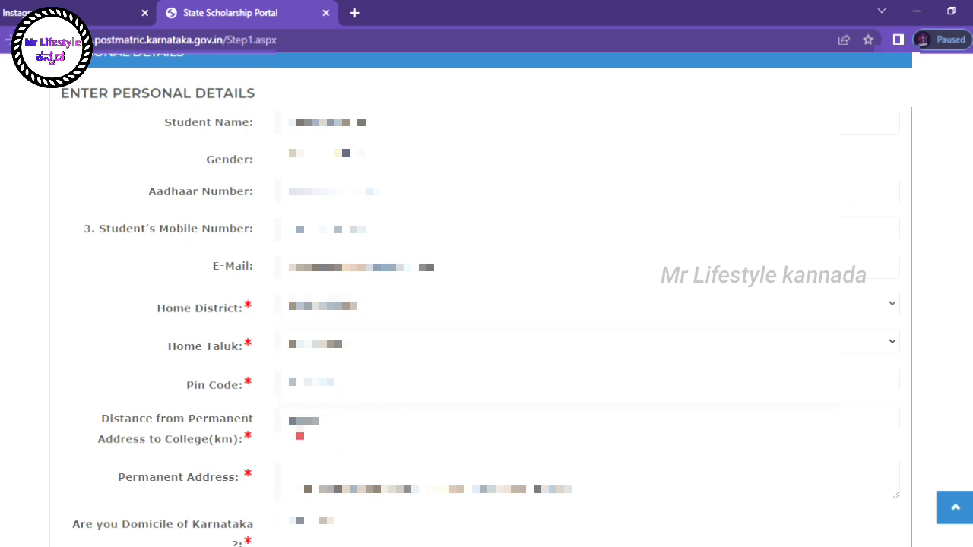
{"action": "scroll", "coordinate": [239, 406], "scroll_direction": "down", "scroll_amount": 1}
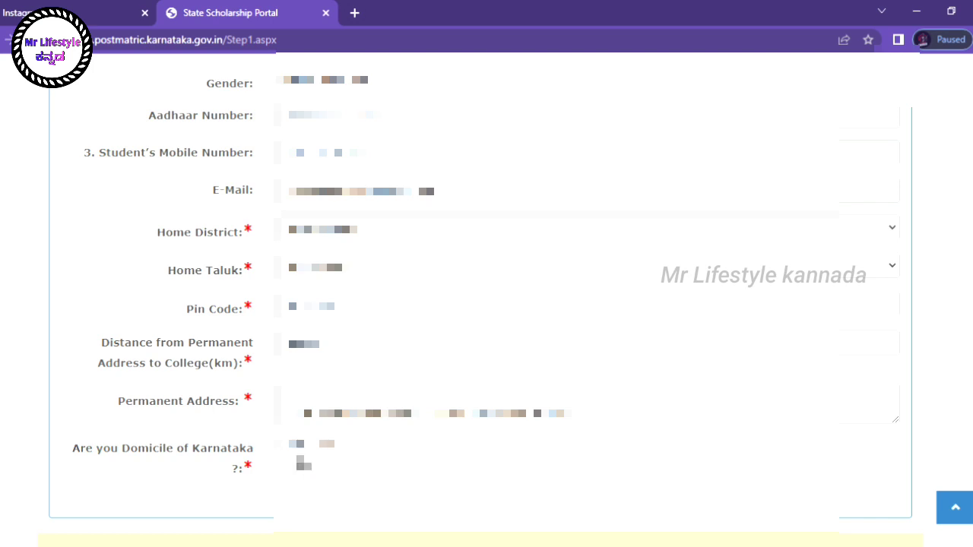
{"action": "scroll", "coordinate": [384, 457], "scroll_direction": "down", "scroll_amount": 1}
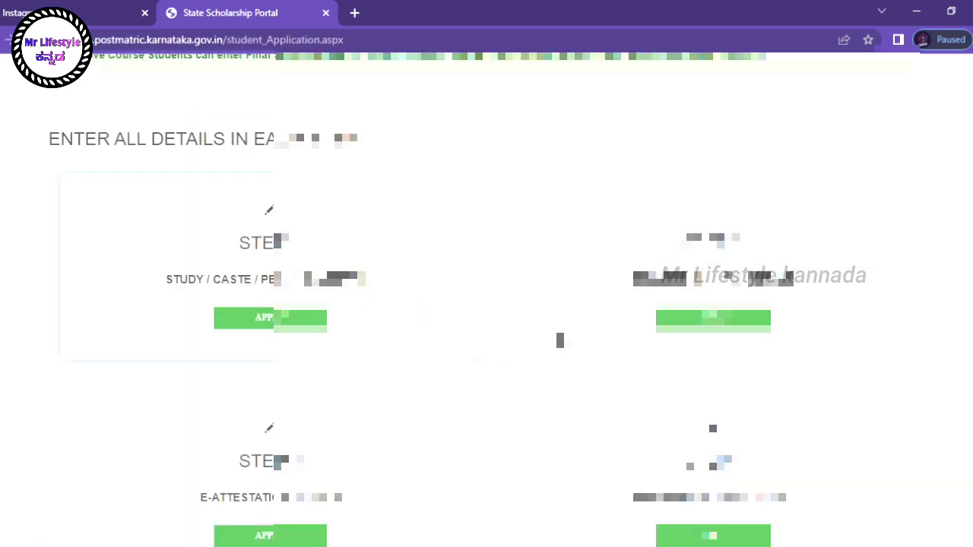
Open Step 2 for college and hostel details and review the college location, university and registration fields
{"action": "left_click", "coordinate": [717, 327]}
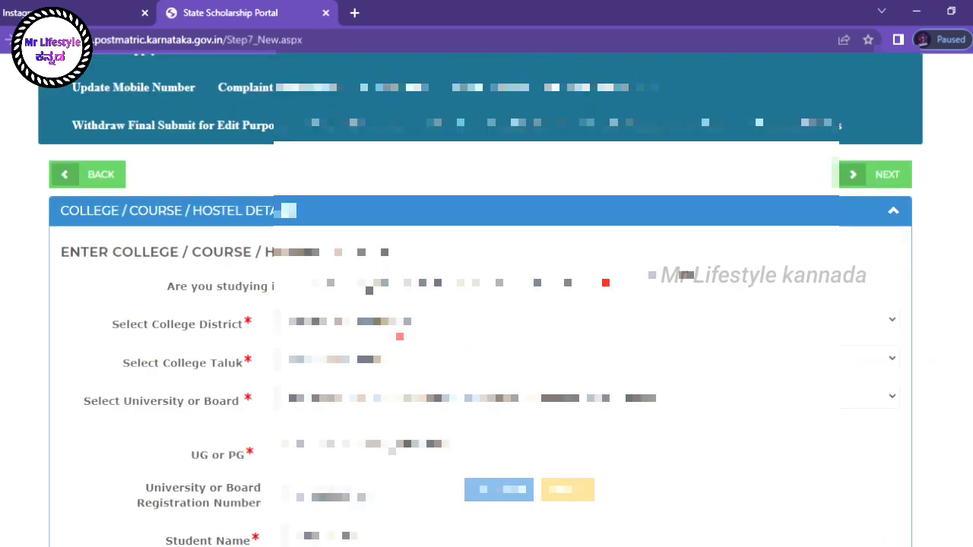
{"action": "scroll", "coordinate": [406, 337], "scroll_direction": "down", "scroll_amount": 1}
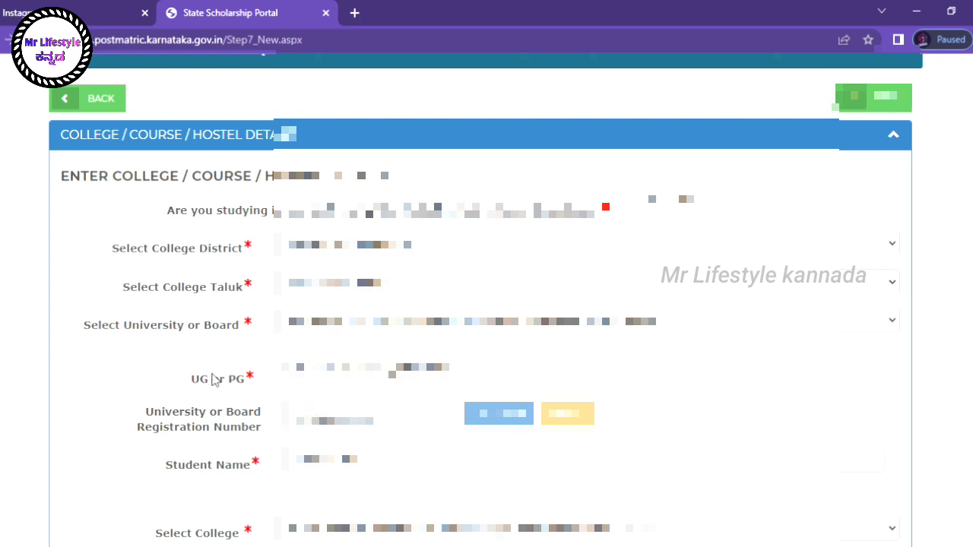
{"action": "scroll", "coordinate": [218, 380], "scroll_direction": "down", "scroll_amount": 1}
{"action": "scroll", "coordinate": [228, 338], "scroll_direction": "up", "scroll_amount": 1}
{"action": "scroll", "coordinate": [232, 376], "scroll_direction": "down", "scroll_amount": 1}
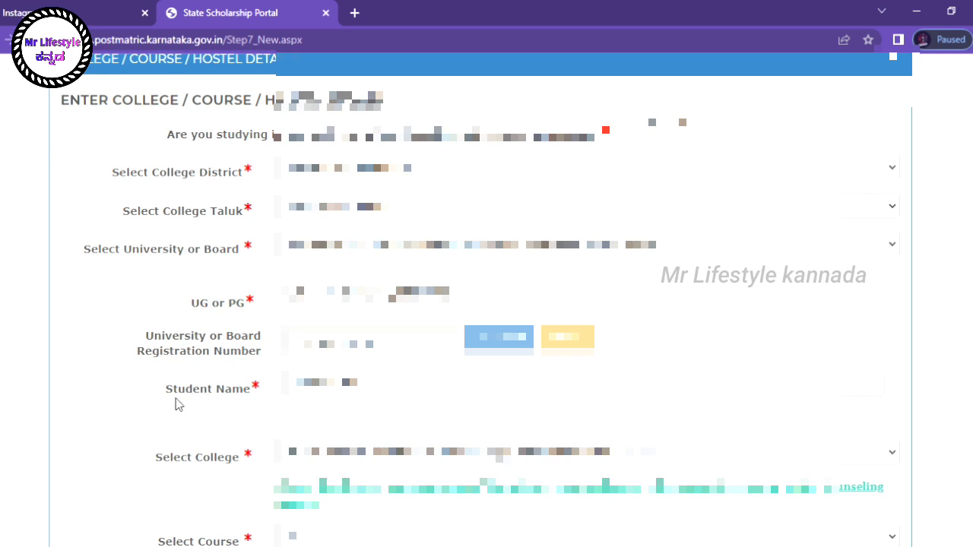
Review the college, course, admission mode, counselling data and hostel fields of Step 2
{"action": "scroll", "coordinate": [263, 403], "scroll_direction": "down", "scroll_amount": 3}
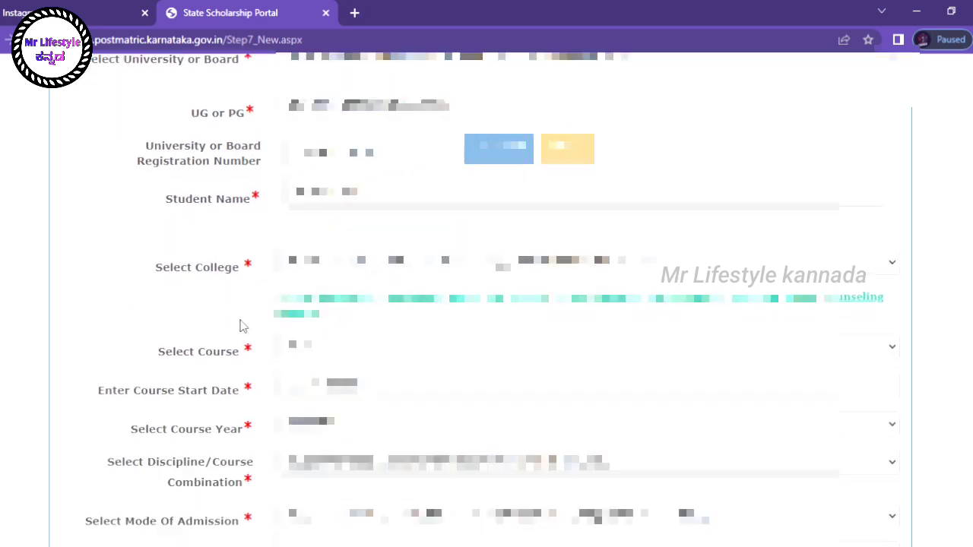
{"action": "scroll", "coordinate": [228, 228], "scroll_direction": "down", "scroll_amount": 1}
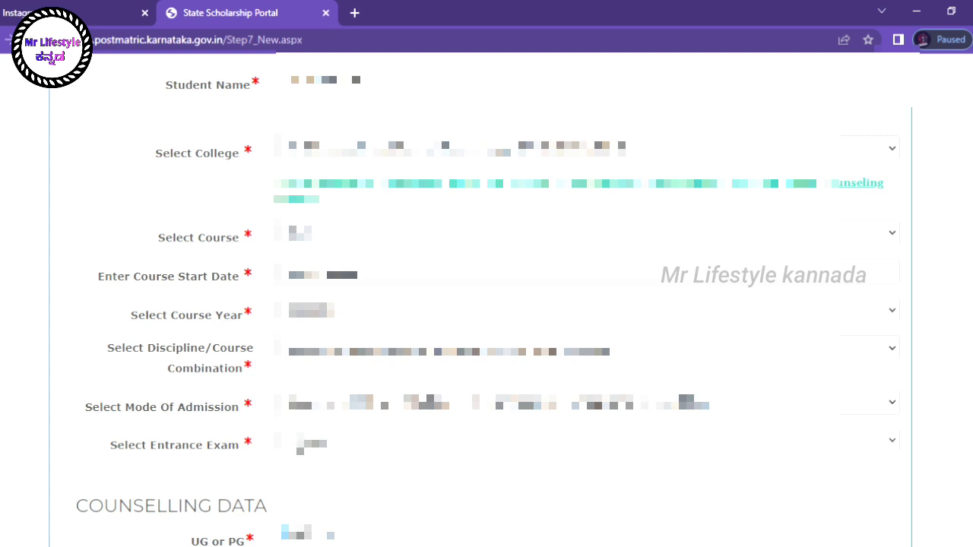
{"action": "scroll", "coordinate": [314, 445], "scroll_direction": "down", "scroll_amount": 3}
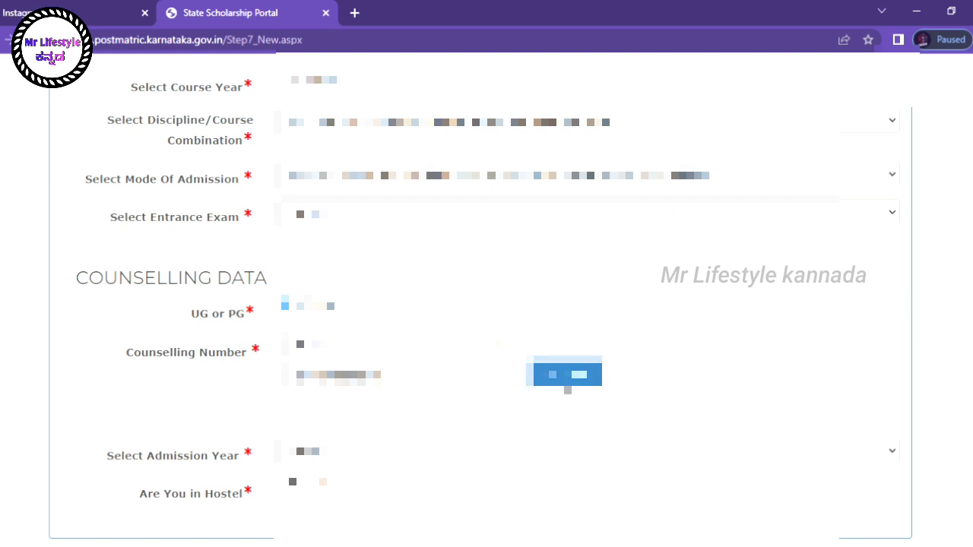
{"action": "scroll", "coordinate": [568, 390], "scroll_direction": "down", "scroll_amount": 1}
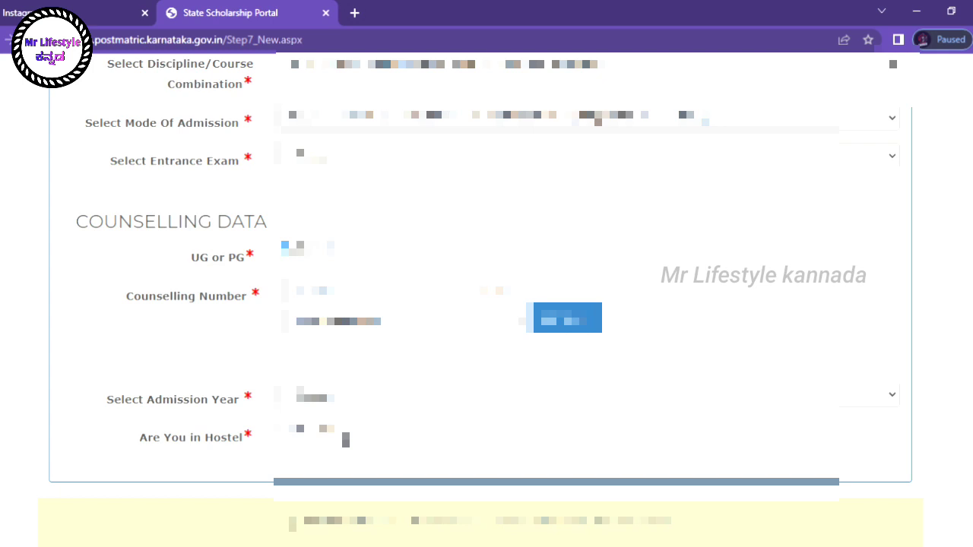
Return to the post-matric application steps and open Step 3 to review the salary e-attestation details
{"action": "scroll", "coordinate": [346, 439], "scroll_direction": "up", "scroll_amount": 10}
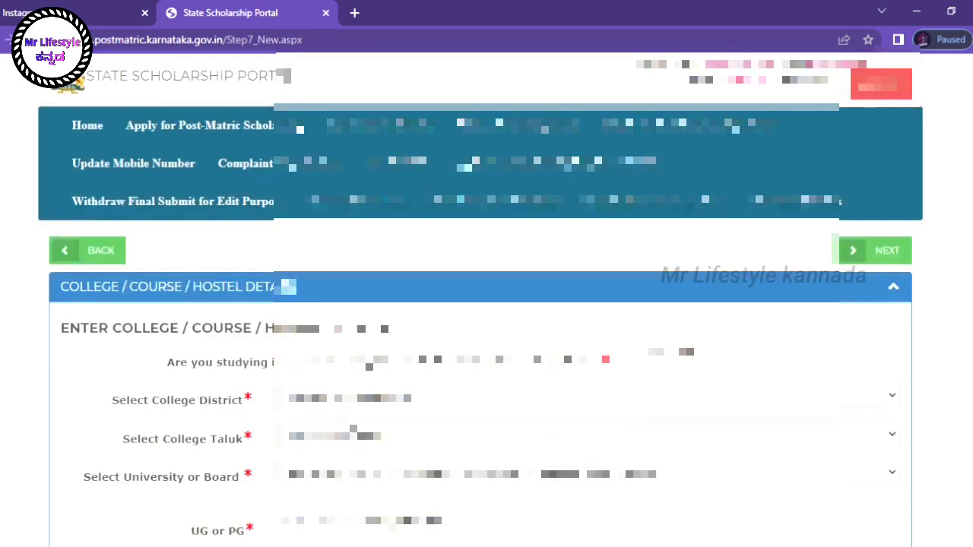
{"action": "left_click", "coordinate": [283, 128]}
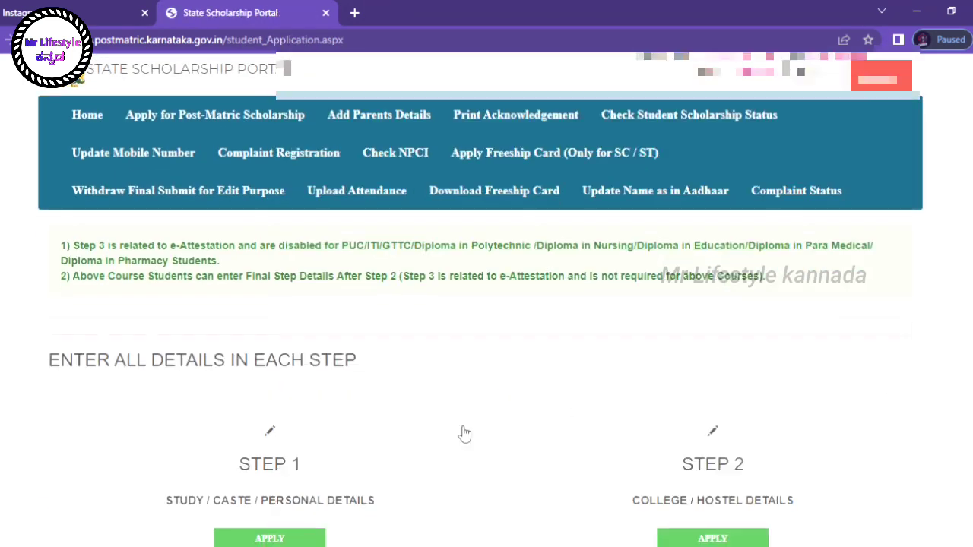
{"action": "scroll", "coordinate": [380, 495], "scroll_direction": "down", "scroll_amount": 4}
{"action": "left_click", "coordinate": [270, 460]}
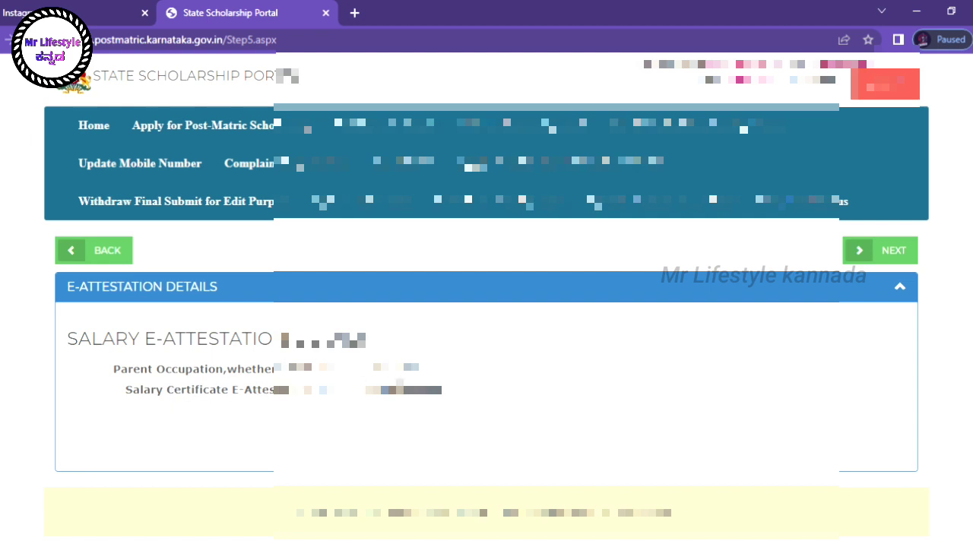
{"action": "left_click", "coordinate": [381, 390]}
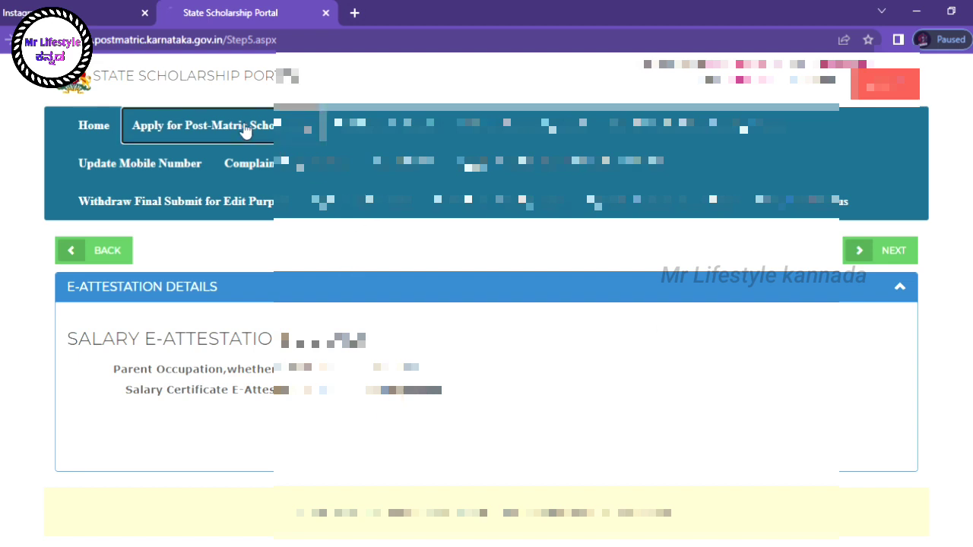
Return to the post-matric application steps and open Step 4, Preview and Final Submit
{"action": "left_click", "coordinate": [256, 135]}
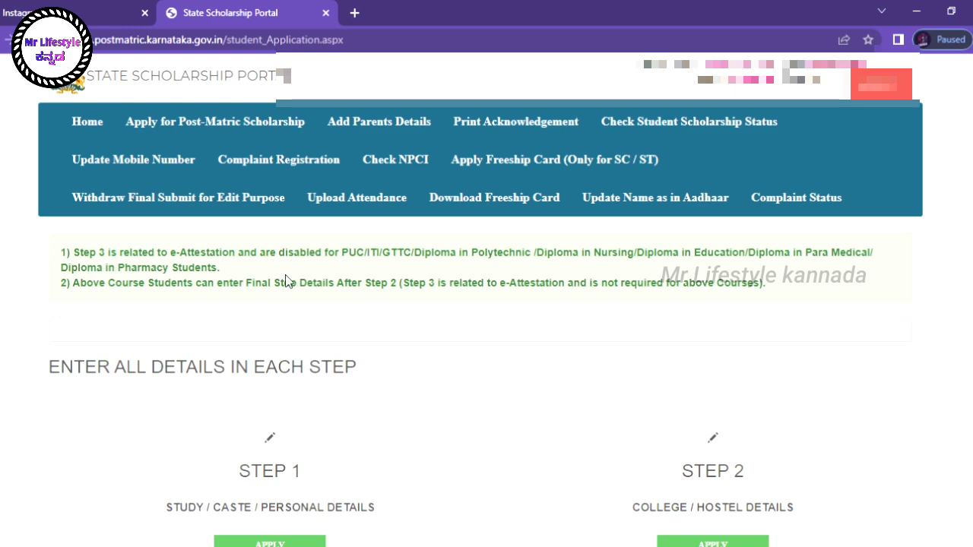
{"action": "scroll", "coordinate": [281, 266], "scroll_direction": "down", "scroll_amount": 4}
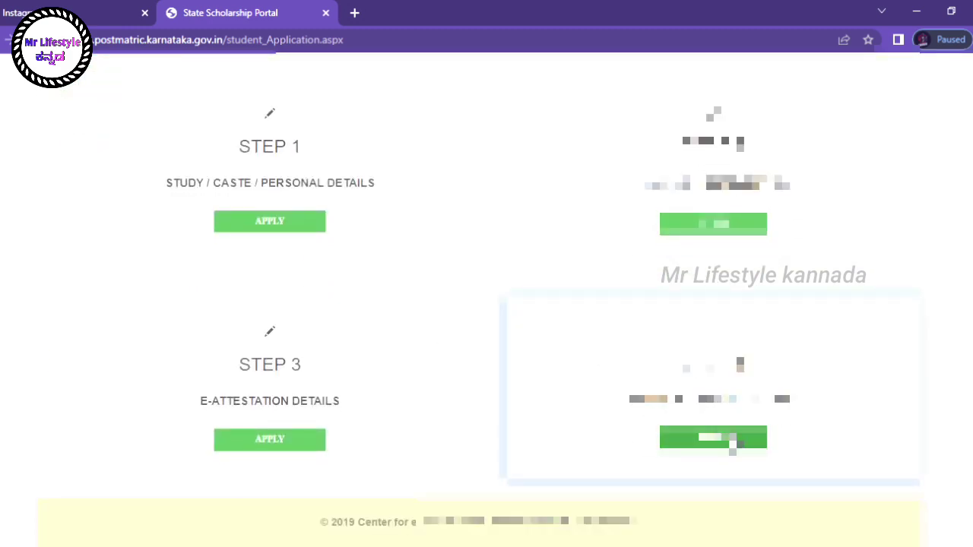
{"action": "left_click", "coordinate": [731, 444]}
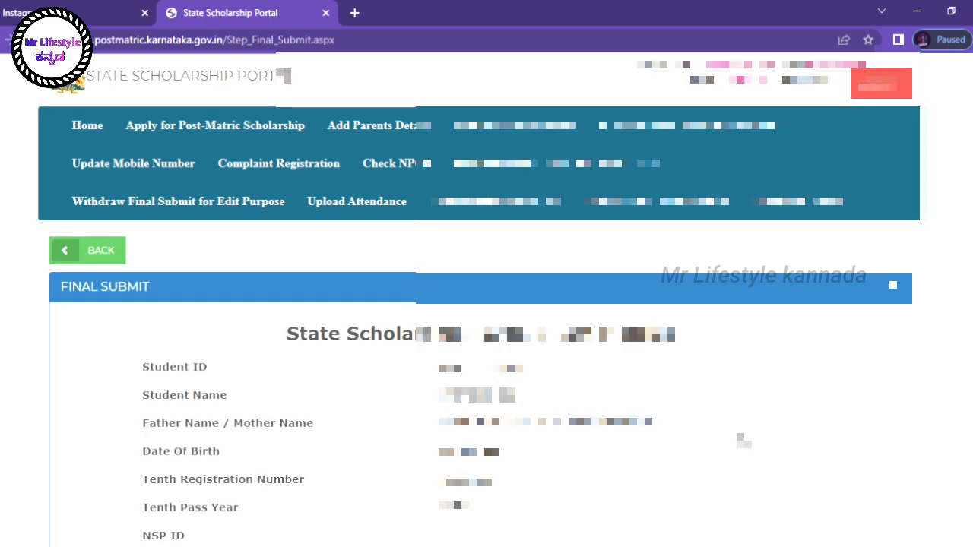
Examine the final submit preview, from the student and certificate details through college and course to the declaration
{"action": "scroll", "coordinate": [744, 441], "scroll_direction": "down", "scroll_amount": 3}
{"action": "scroll", "coordinate": [744, 441], "scroll_direction": "up", "scroll_amount": 1}
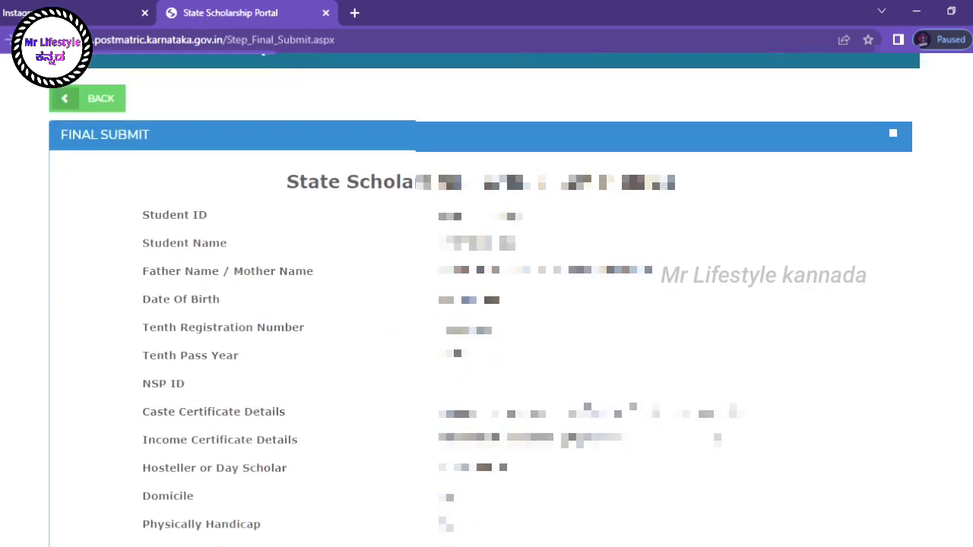
{"action": "scroll", "coordinate": [287, 169], "scroll_direction": "down", "scroll_amount": 2}
{"action": "scroll", "coordinate": [288, 169], "scroll_direction": "up", "scroll_amount": 1}
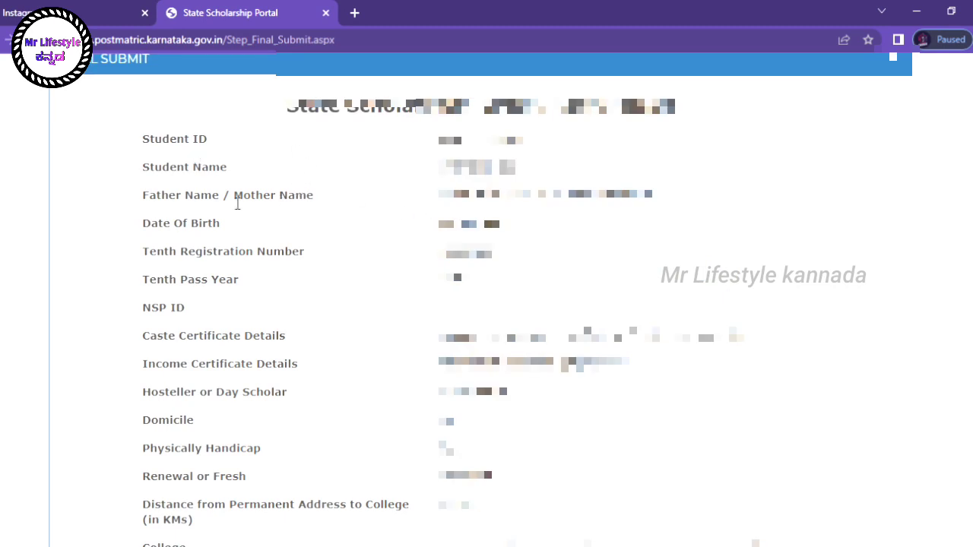
{"action": "scroll", "coordinate": [272, 221], "scroll_direction": "down", "scroll_amount": 1}
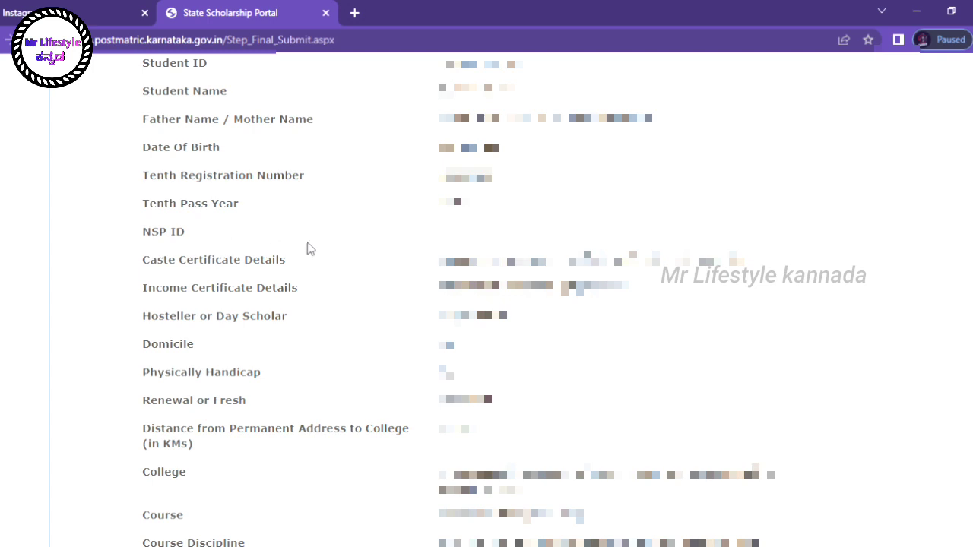
{"action": "scroll", "coordinate": [310, 248], "scroll_direction": "down", "scroll_amount": 1}
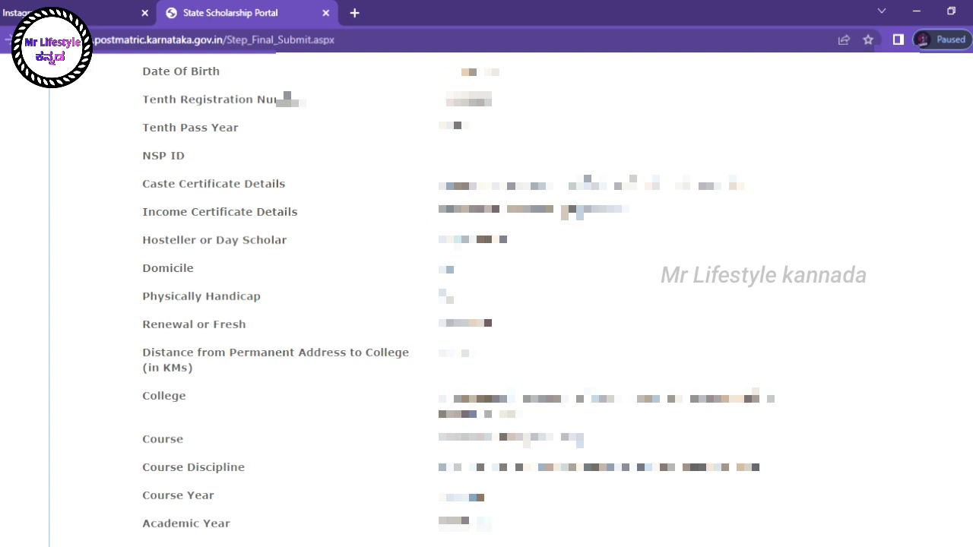
{"action": "scroll", "coordinate": [363, 254], "scroll_direction": "down", "scroll_amount": 1}
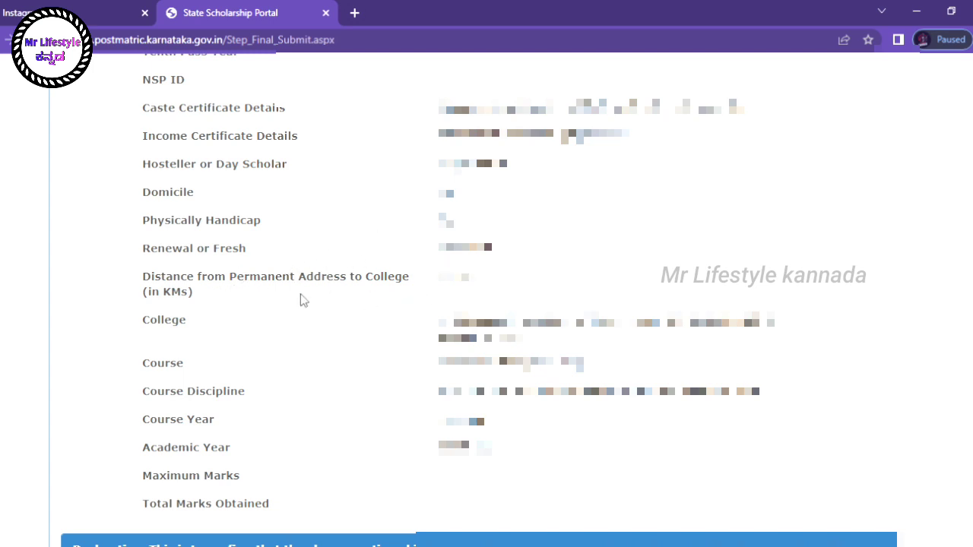
{"action": "scroll", "coordinate": [257, 302], "scroll_direction": "down", "scroll_amount": 1}
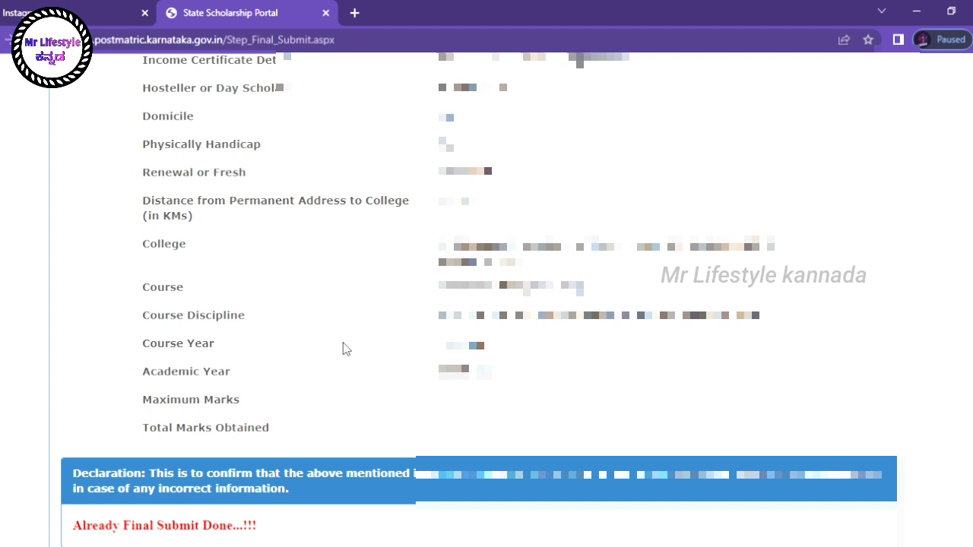
Recheck the college, course and marks rows and the declaration section at the end of the final submit preview
{"action": "scroll", "coordinate": [343, 356], "scroll_direction": "down", "scroll_amount": 1}
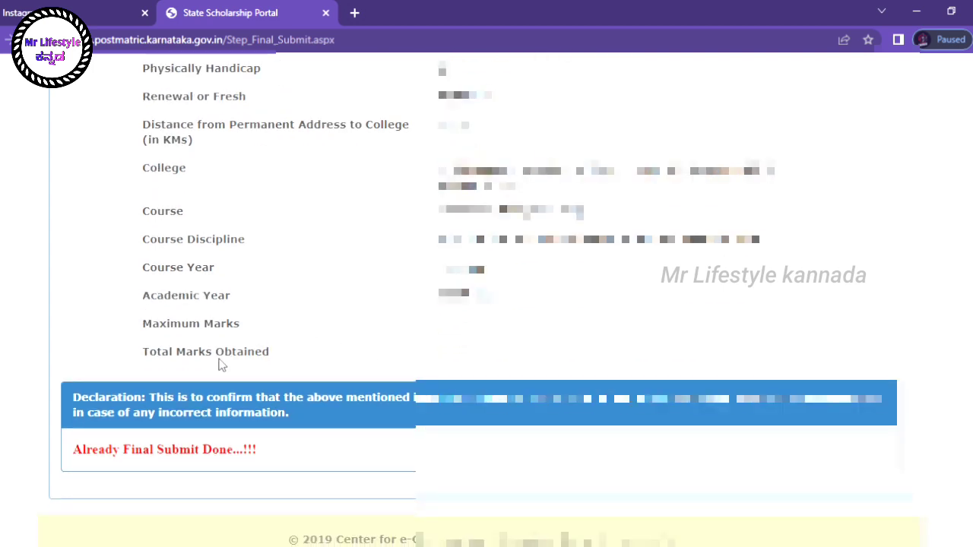
{"action": "scroll", "coordinate": [320, 361], "scroll_direction": "up", "scroll_amount": 1}
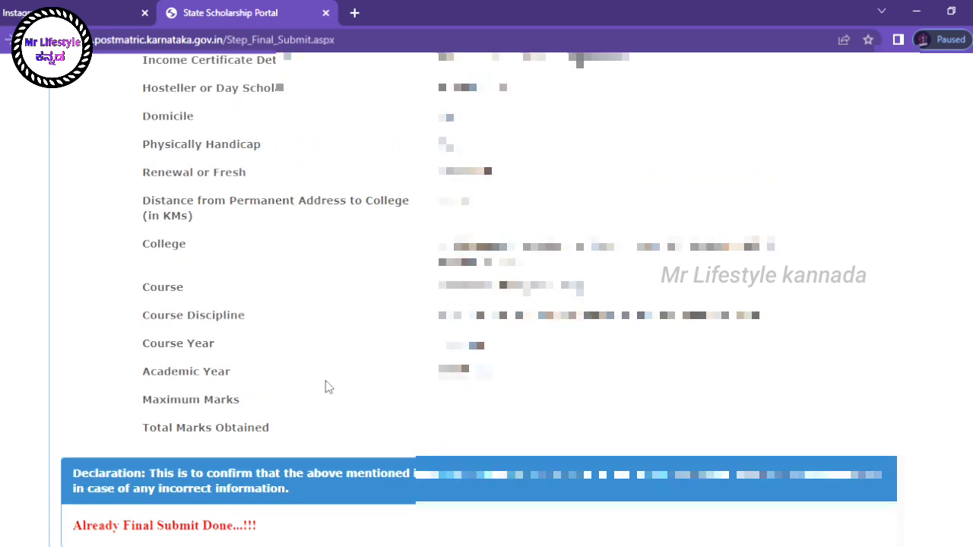
{"action": "scroll", "coordinate": [335, 392], "scroll_direction": "down", "scroll_amount": 1}
{"action": "scroll", "coordinate": [398, 326], "scroll_direction": "up", "scroll_amount": 7}
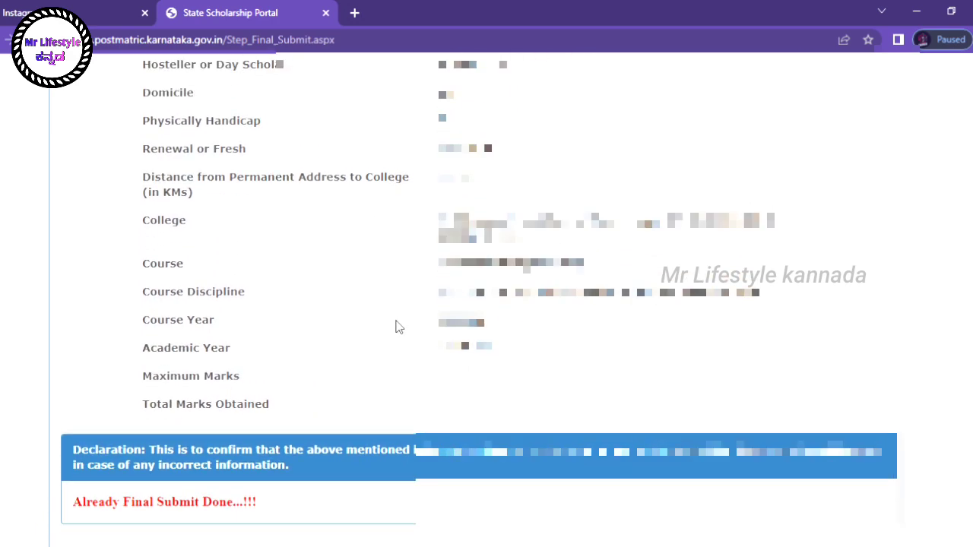
{"action": "scroll", "coordinate": [406, 327], "scroll_direction": "down", "scroll_amount": 7}
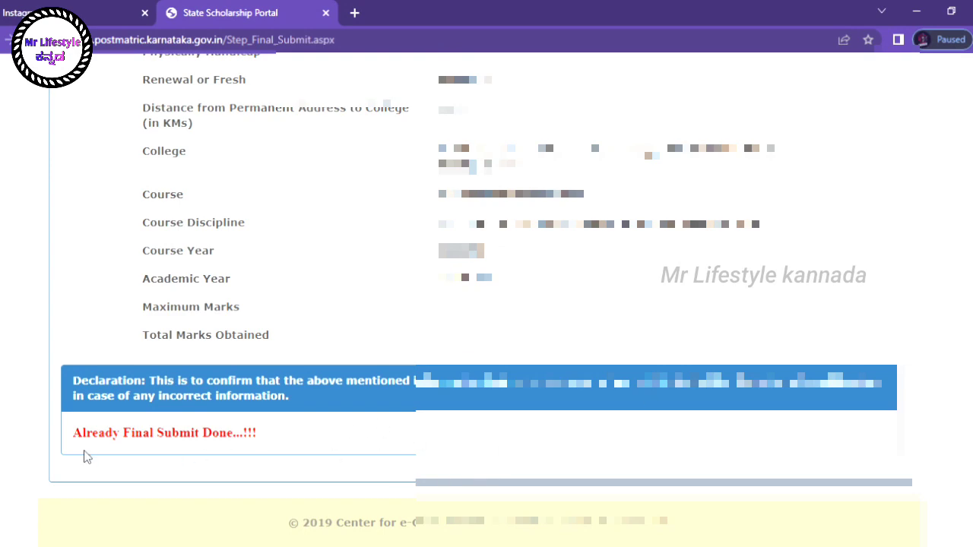
Leave the final submit preview for the post-matric application steps and return to the student home page
{"action": "scroll", "coordinate": [341, 368], "scroll_direction": "up", "scroll_amount": 4}
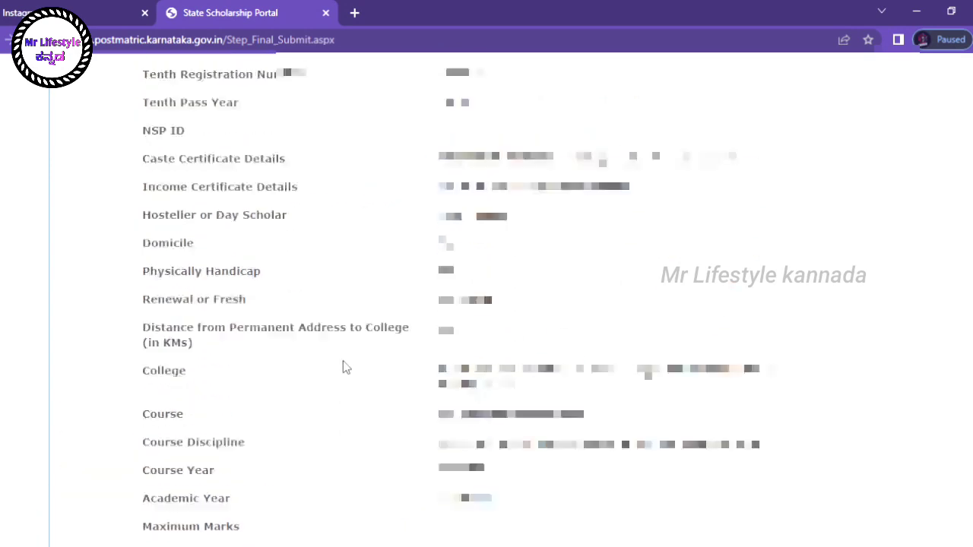
{"action": "scroll", "coordinate": [410, 377], "scroll_direction": "up", "scroll_amount": 5}
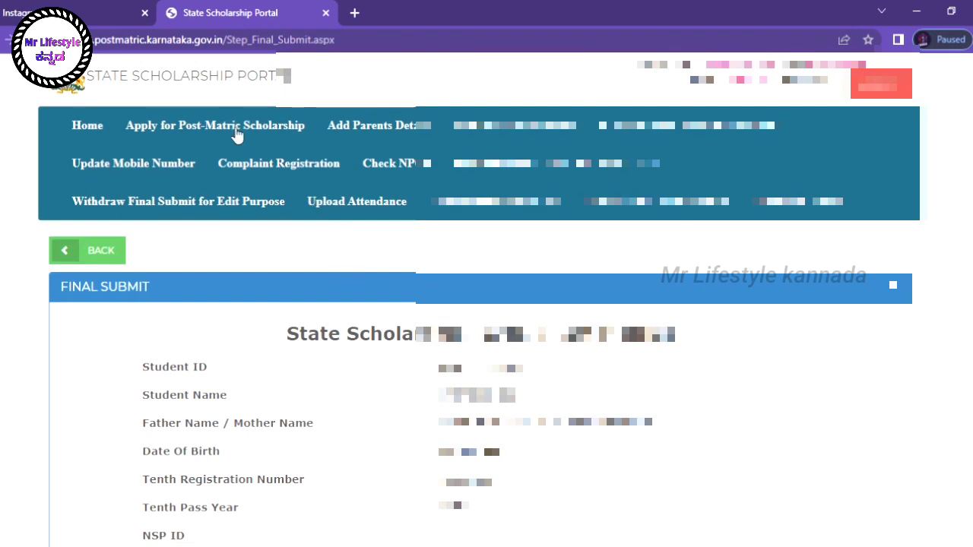
{"action": "left_click", "coordinate": [236, 133]}
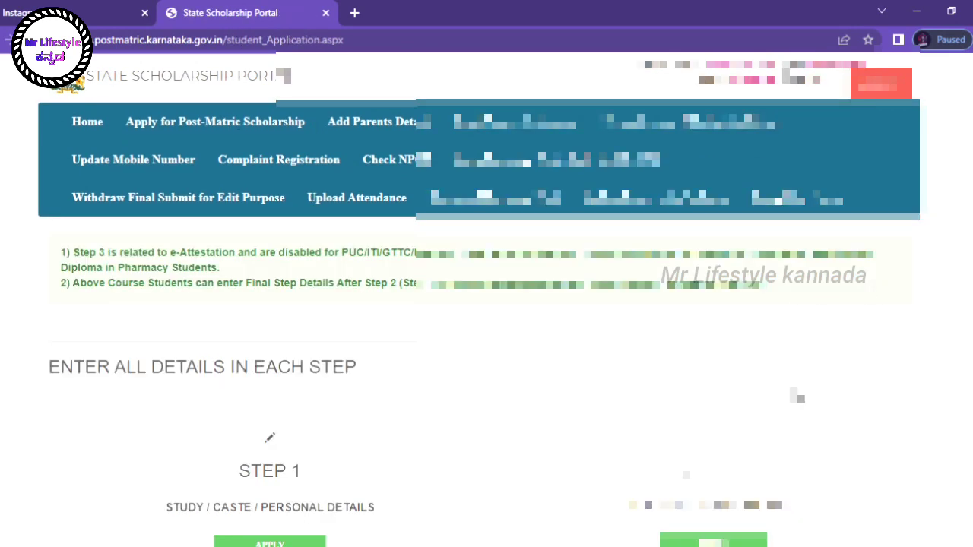
{"action": "left_click", "coordinate": [91, 123]}
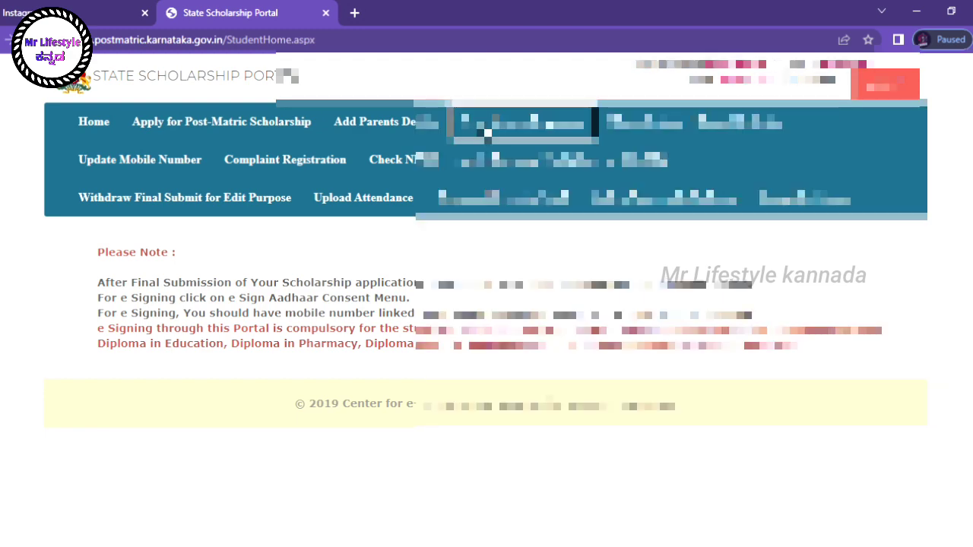
Open the student acknowledgement and review its details from the student ID to the applied university registration number
{"action": "left_click", "coordinate": [487, 133]}
{"action": "scroll", "coordinate": [487, 133], "scroll_direction": "down", "scroll_amount": 10}
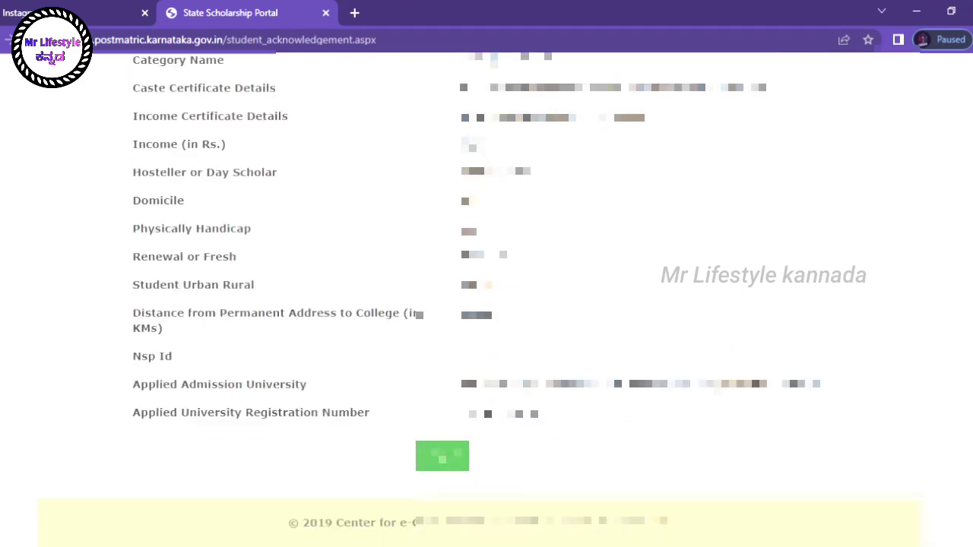
{"action": "scroll", "coordinate": [522, 451], "scroll_direction": "up", "scroll_amount": 10}
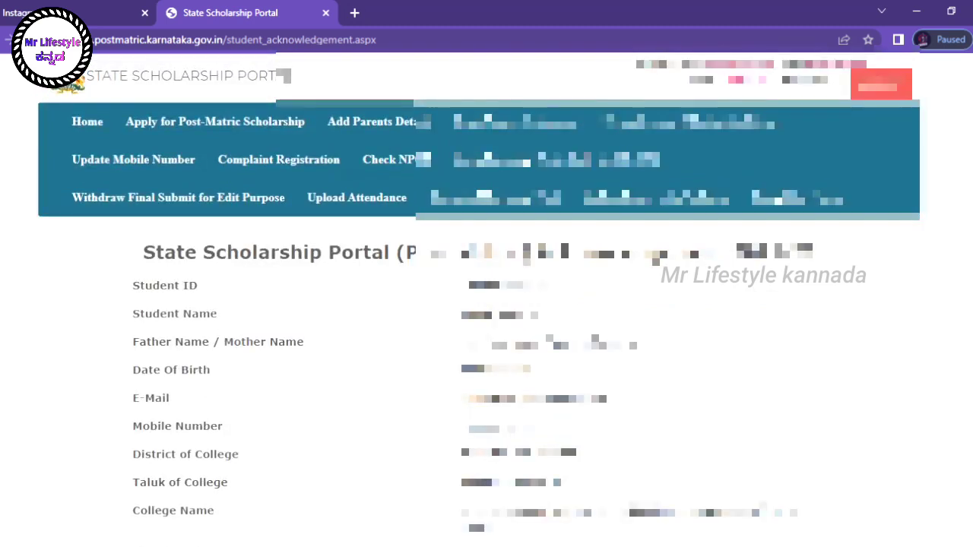